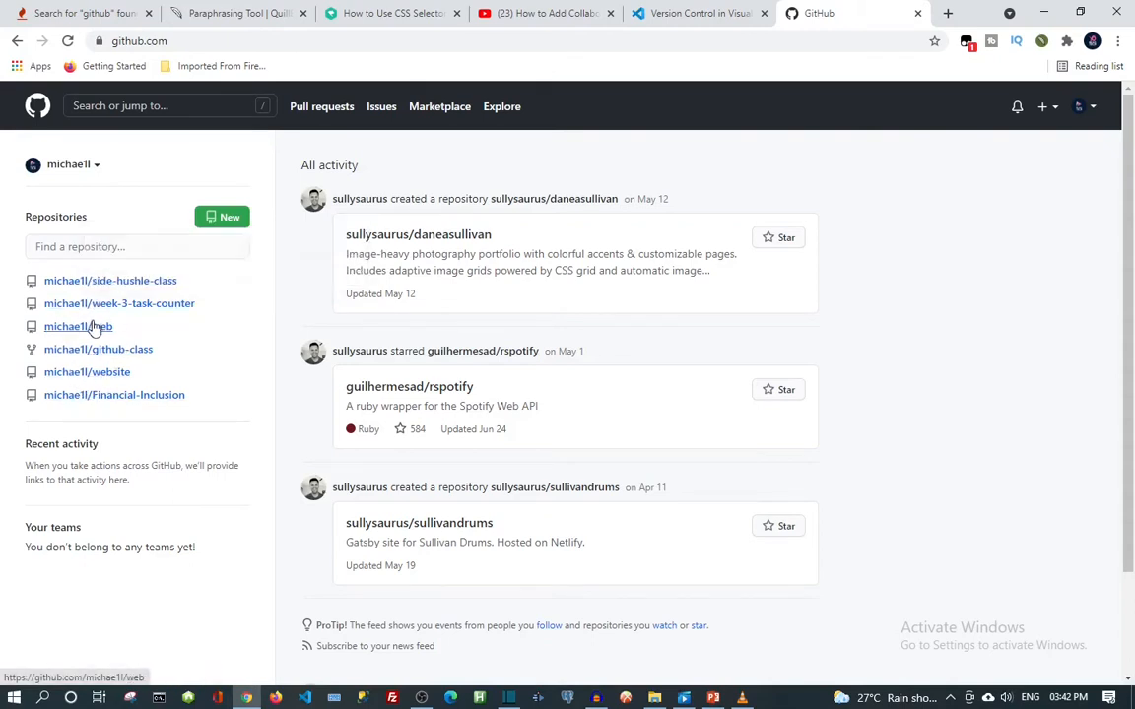
Step: Open the GitHub Pages settings of the web repository
mouse_move(93, 331)
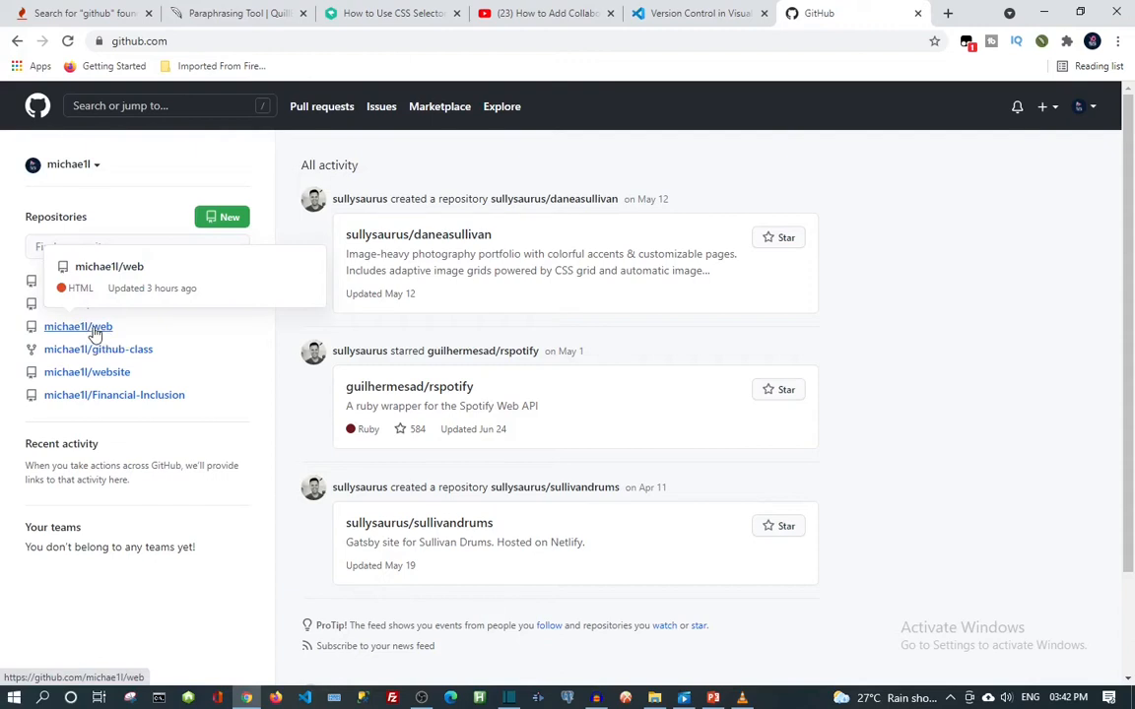
click(95, 334)
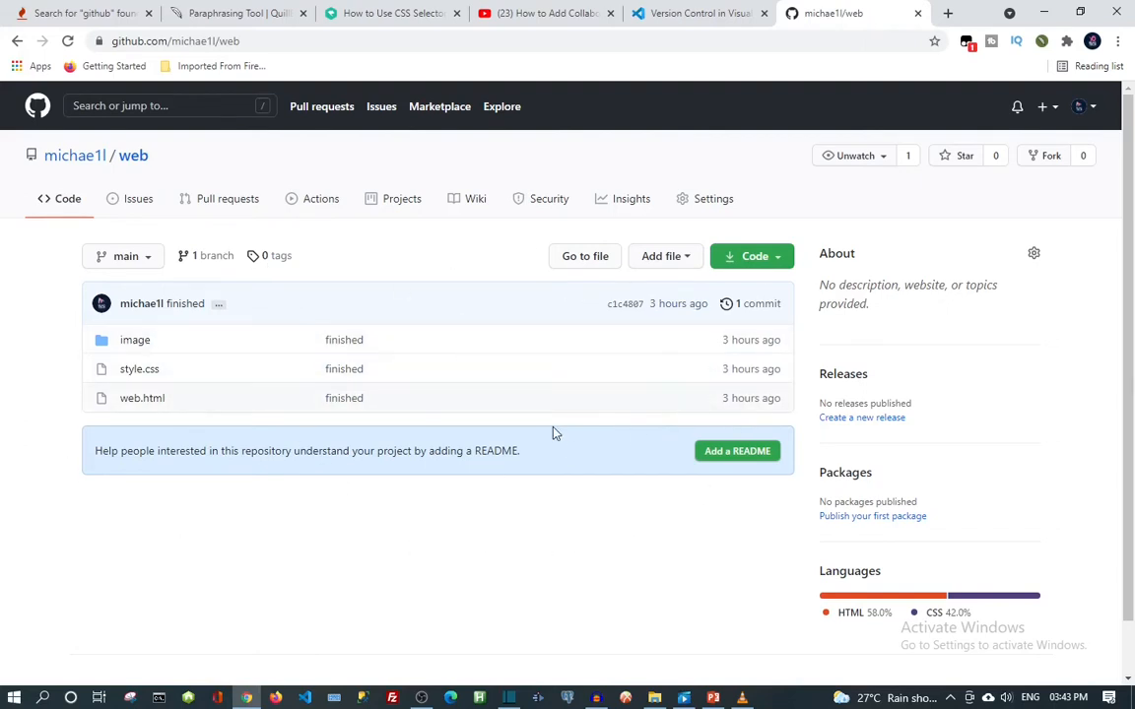
click(716, 201)
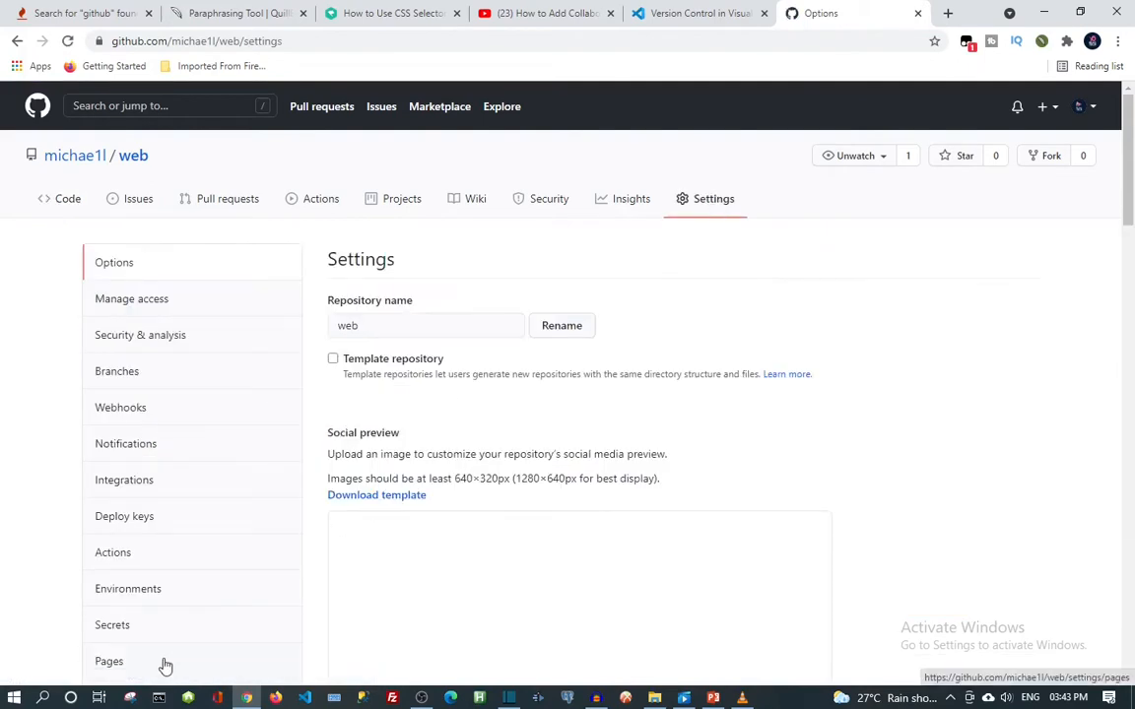
scroll(163, 665, down, 1)
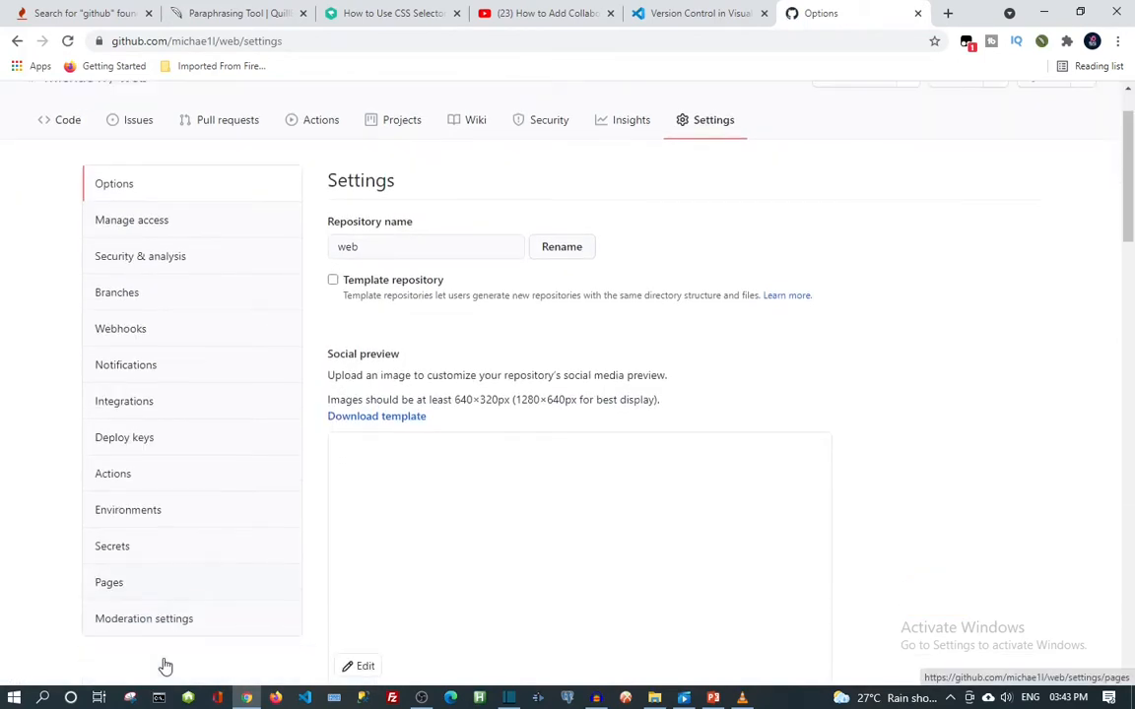
click(130, 585)
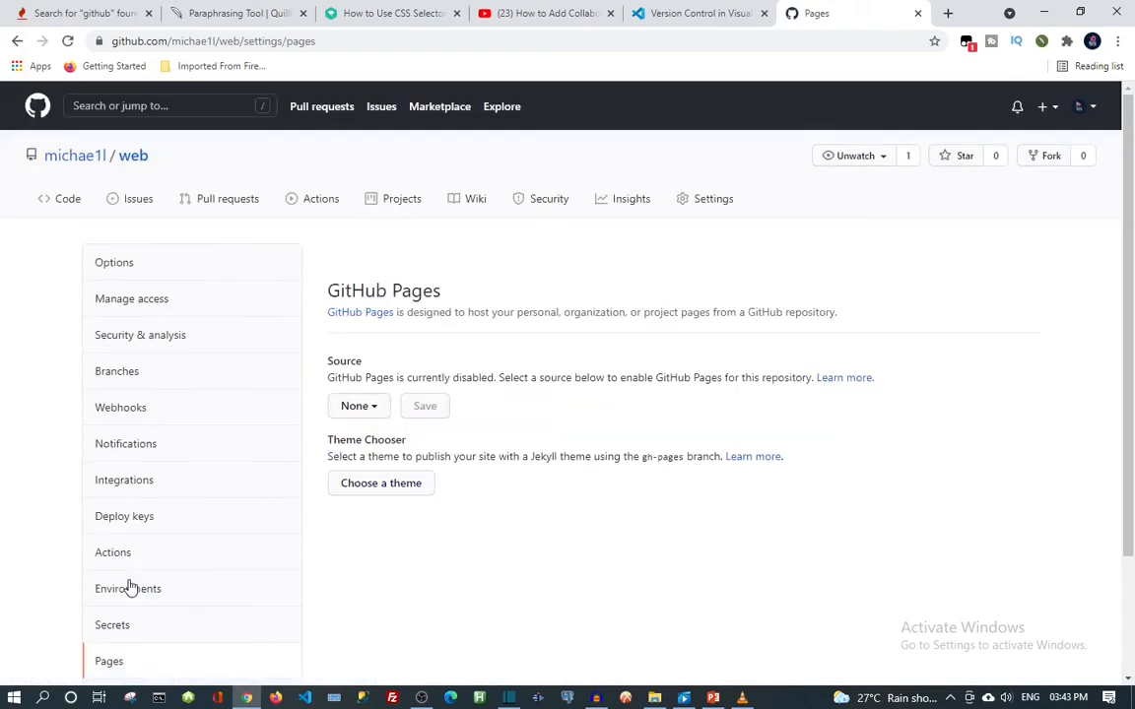
Step: Set the GitHub Pages source to the main branch with the / (root) folder and save it
click(375, 408)
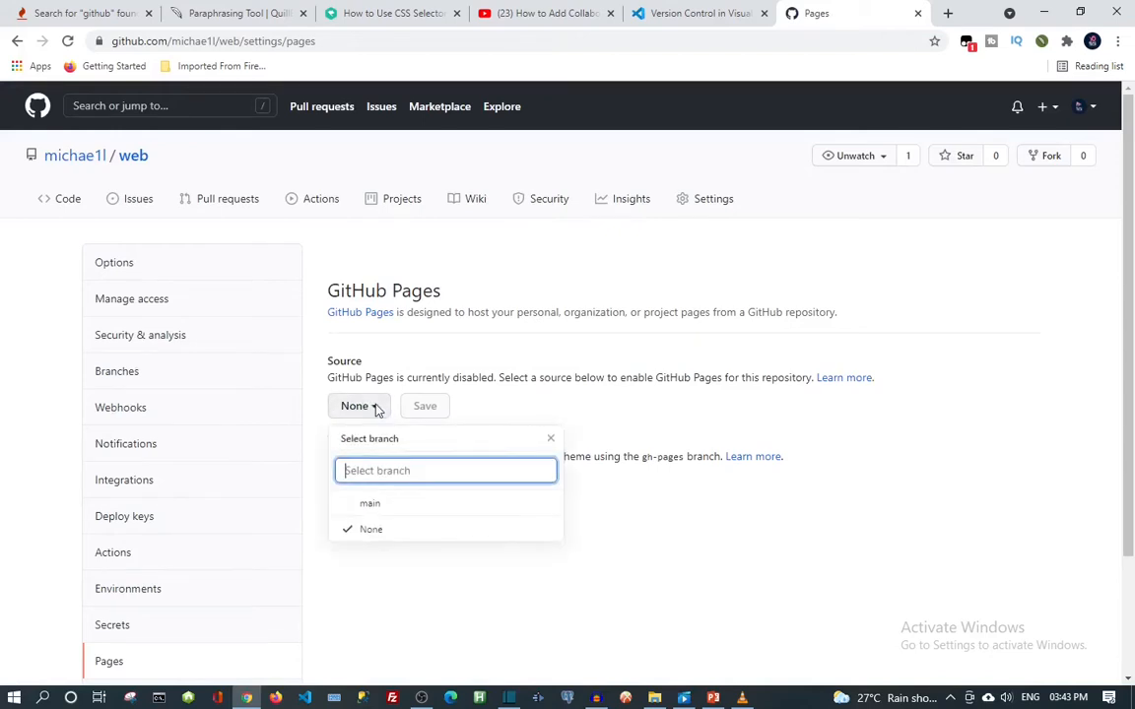
click(371, 505)
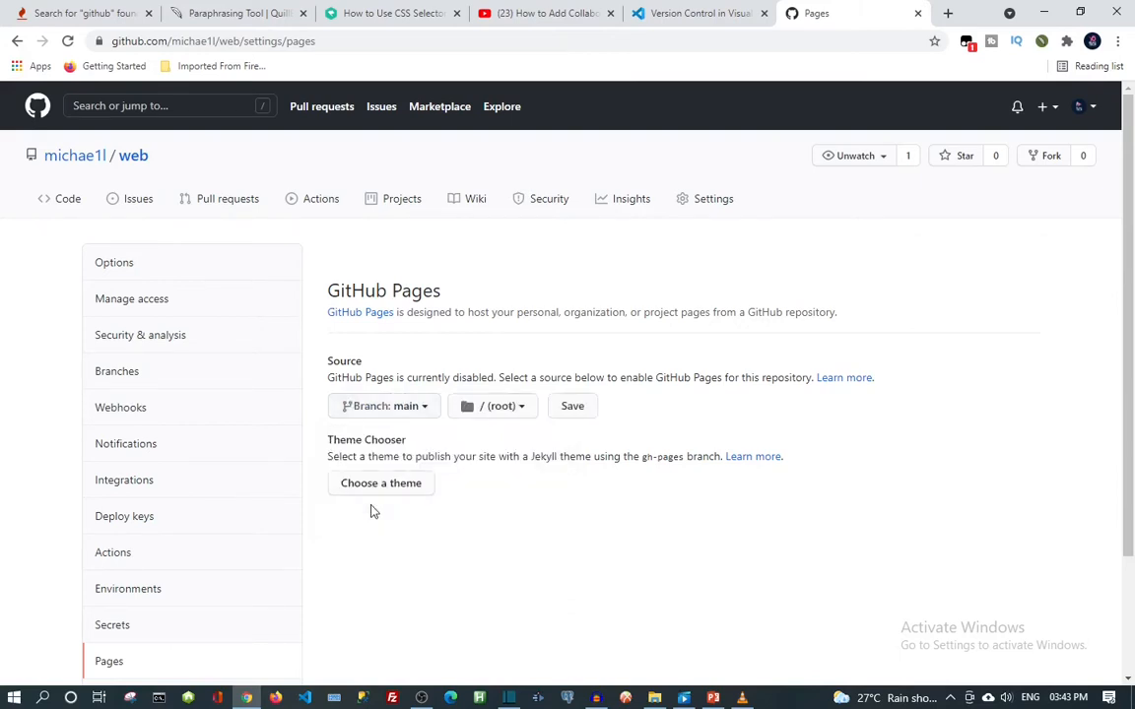
click(582, 416)
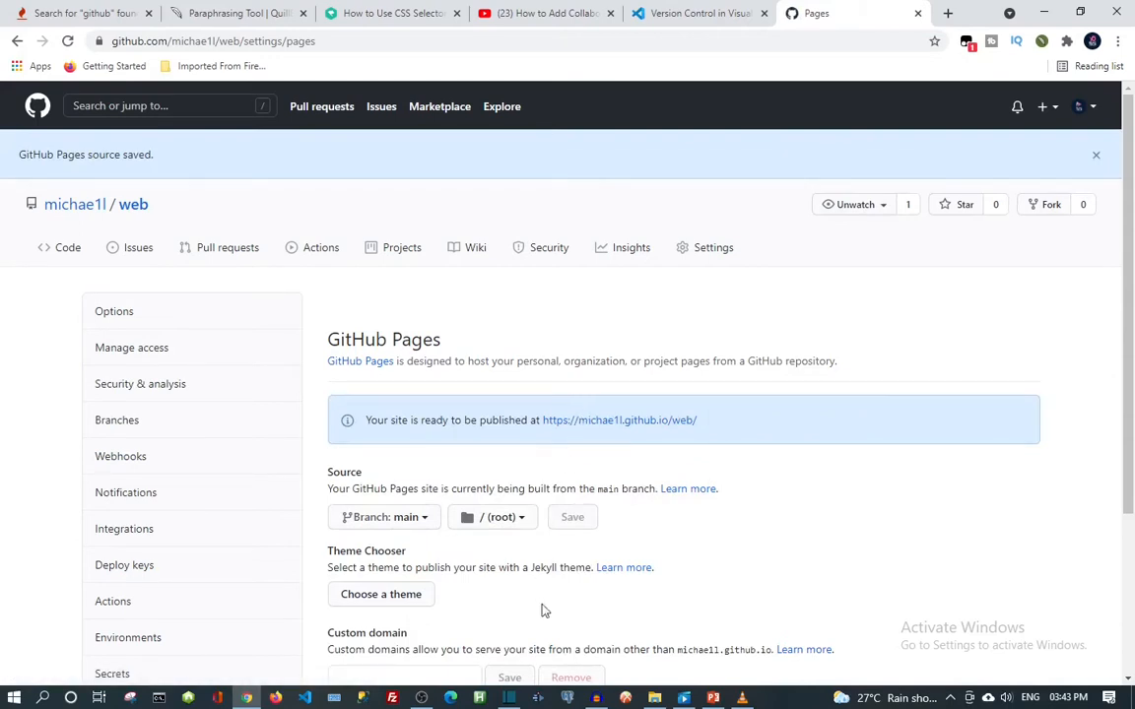
Step: Visit the published site through its GitHub Pages link and return to the web repository's file list
click(619, 421)
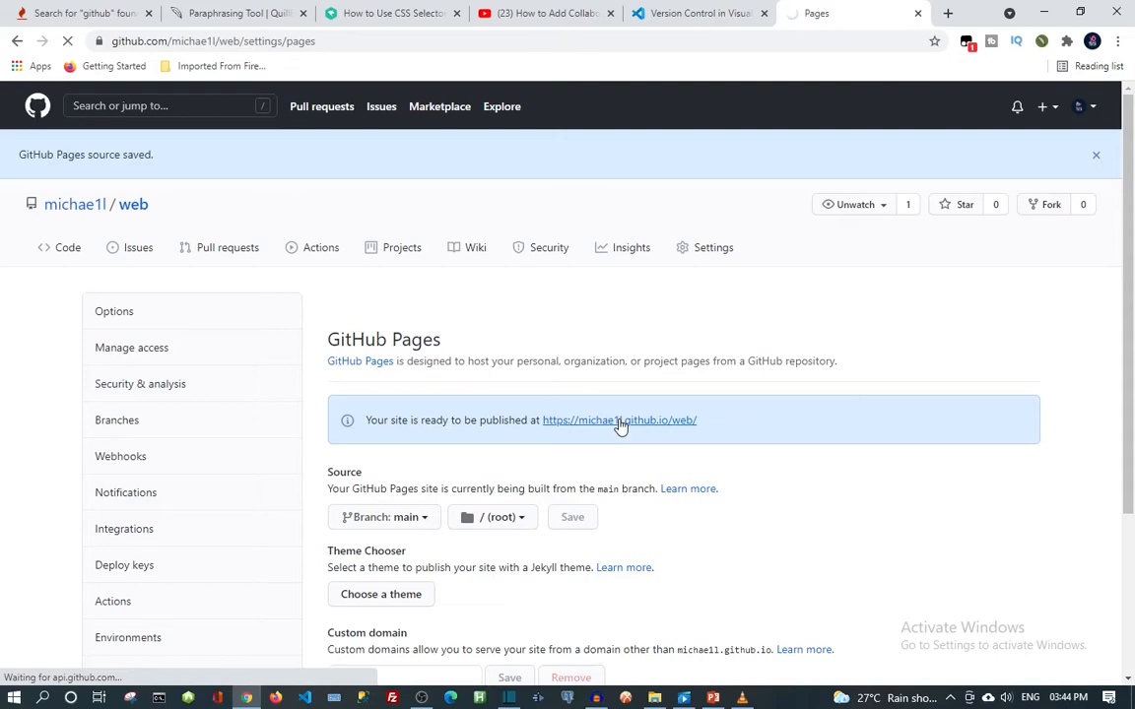
click(618, 421)
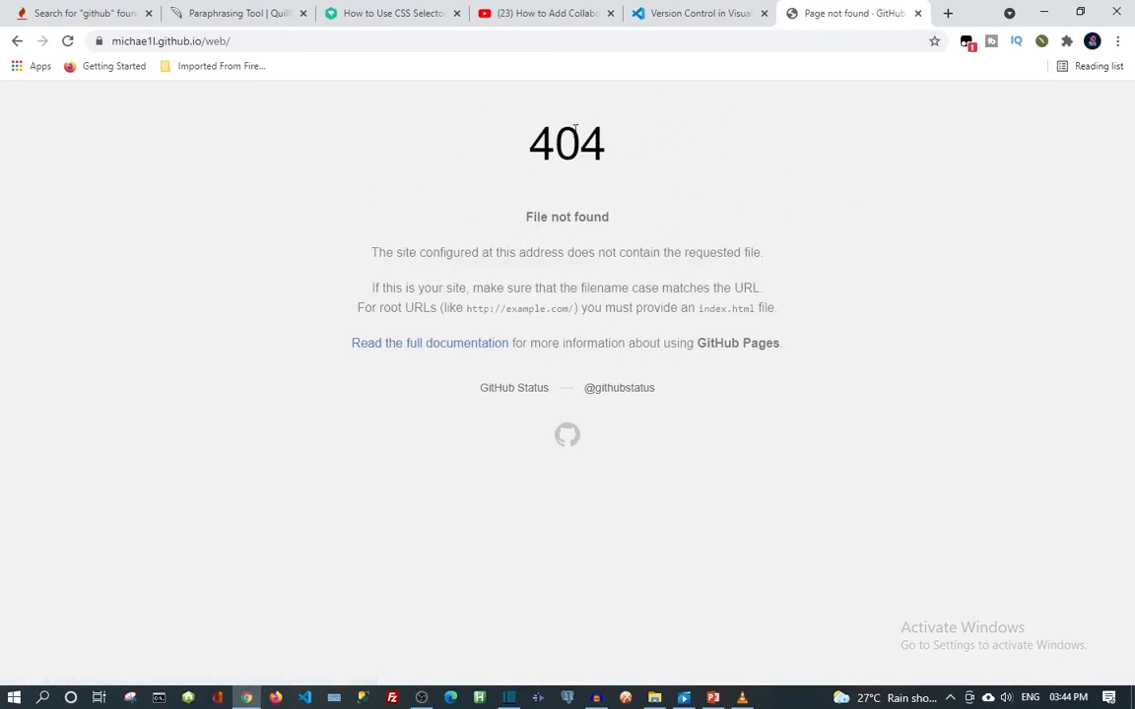
click(18, 41)
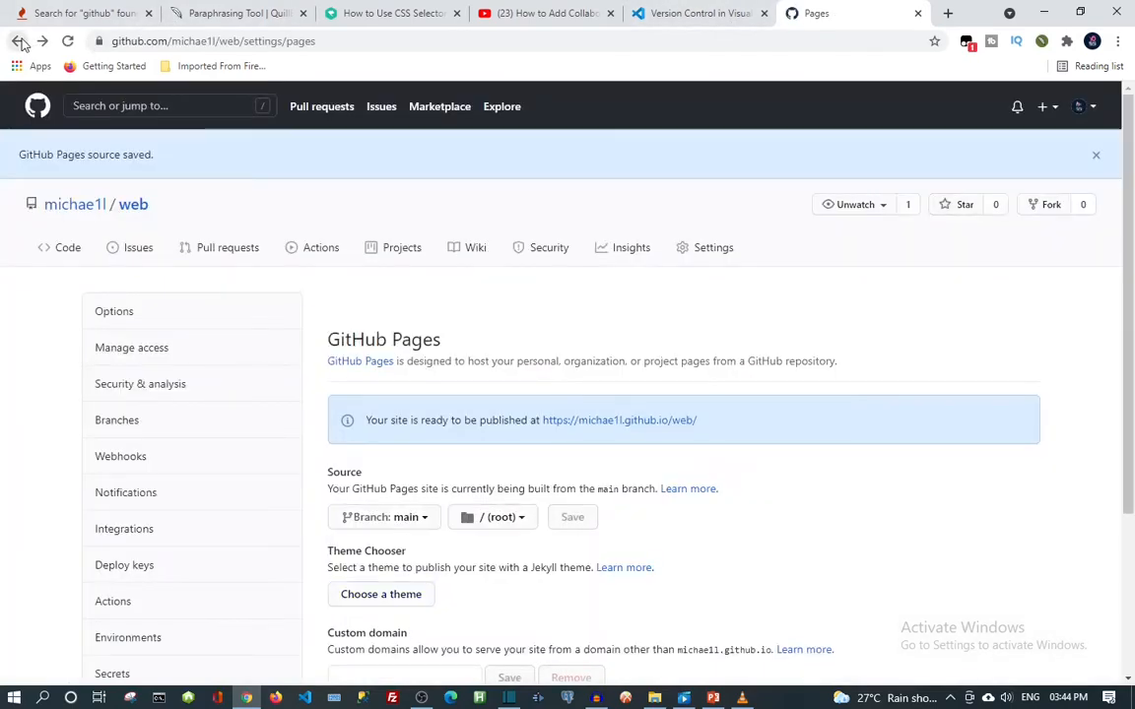
click(18, 41)
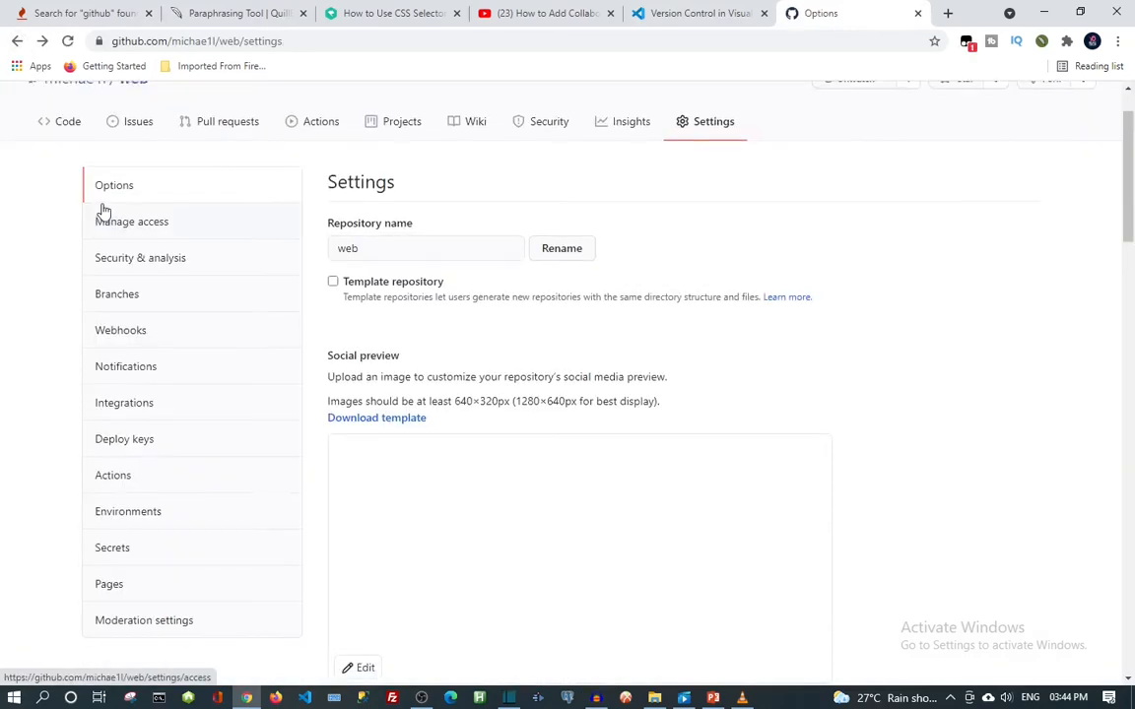
scroll(102, 197, up, 1)
click(135, 162)
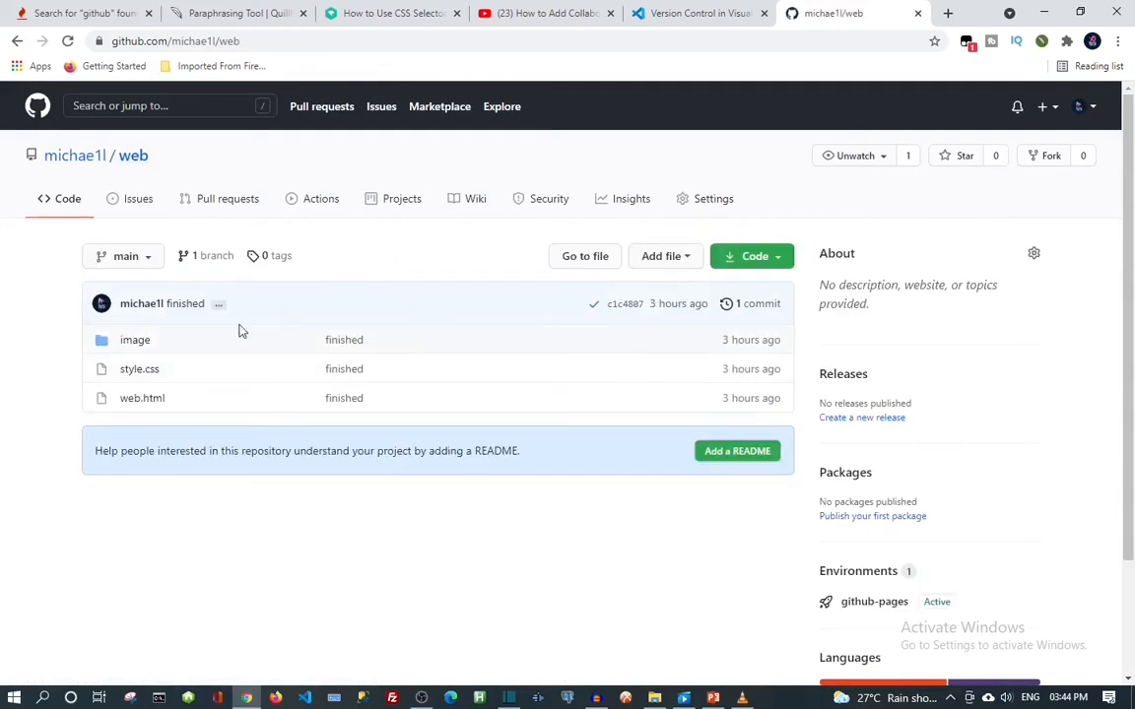
Step: Open web.html for editing and change its file name to index.html
click(152, 398)
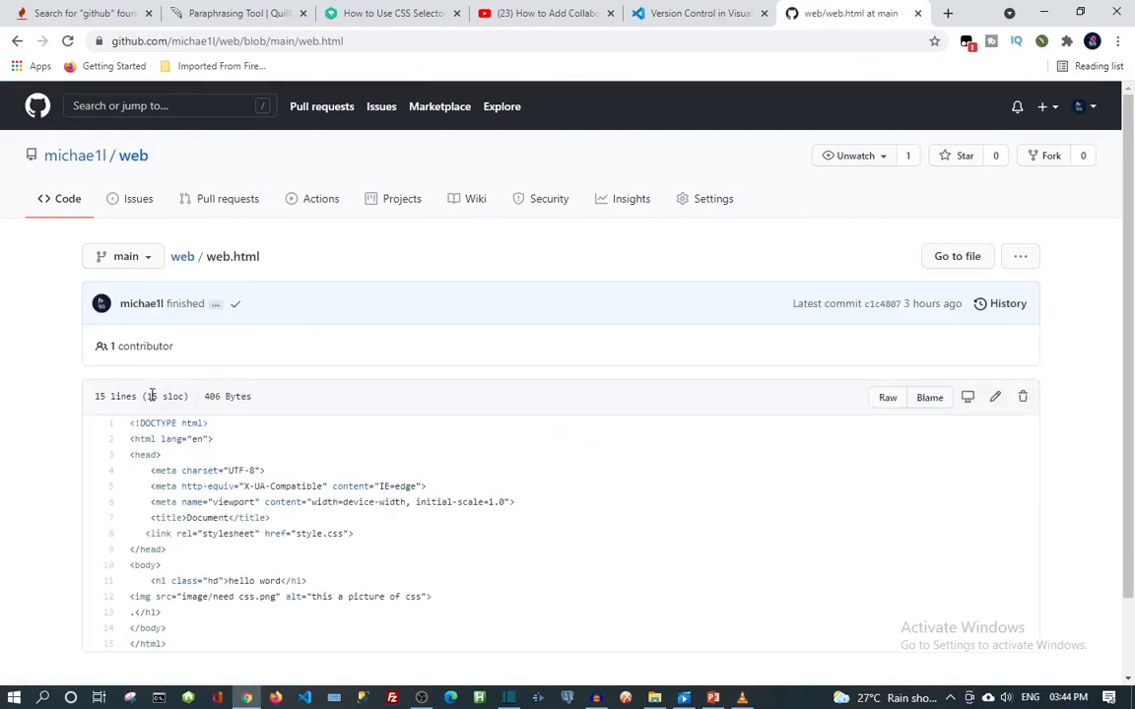
click(998, 398)
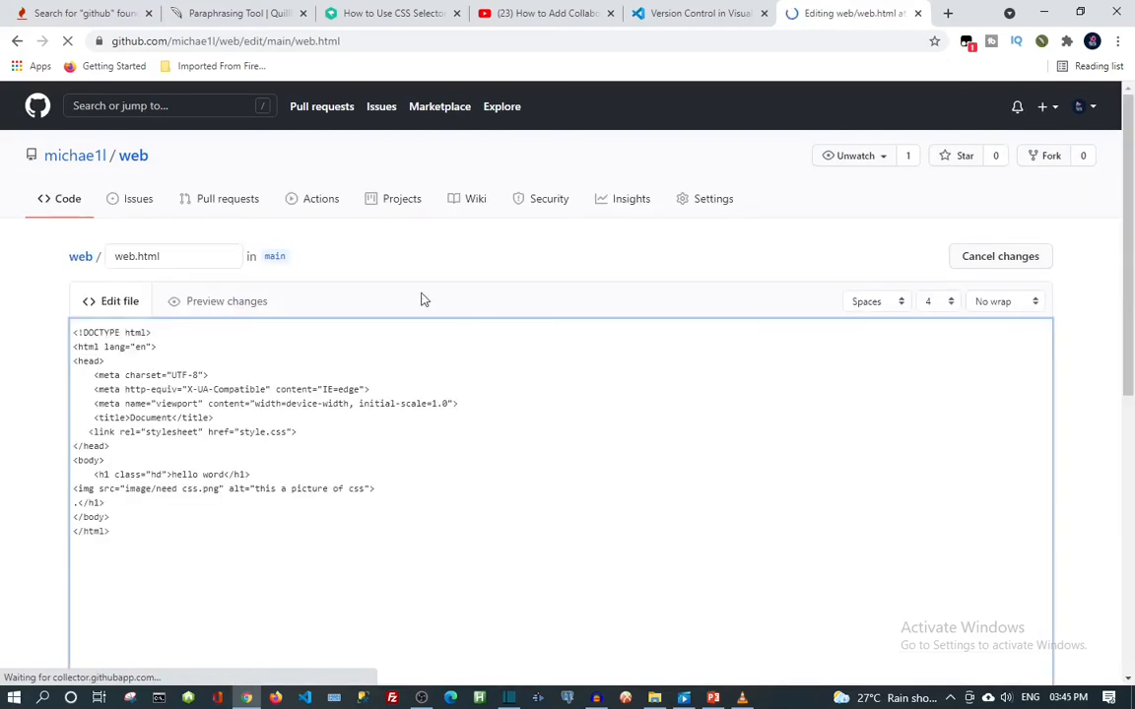
click(135, 256)
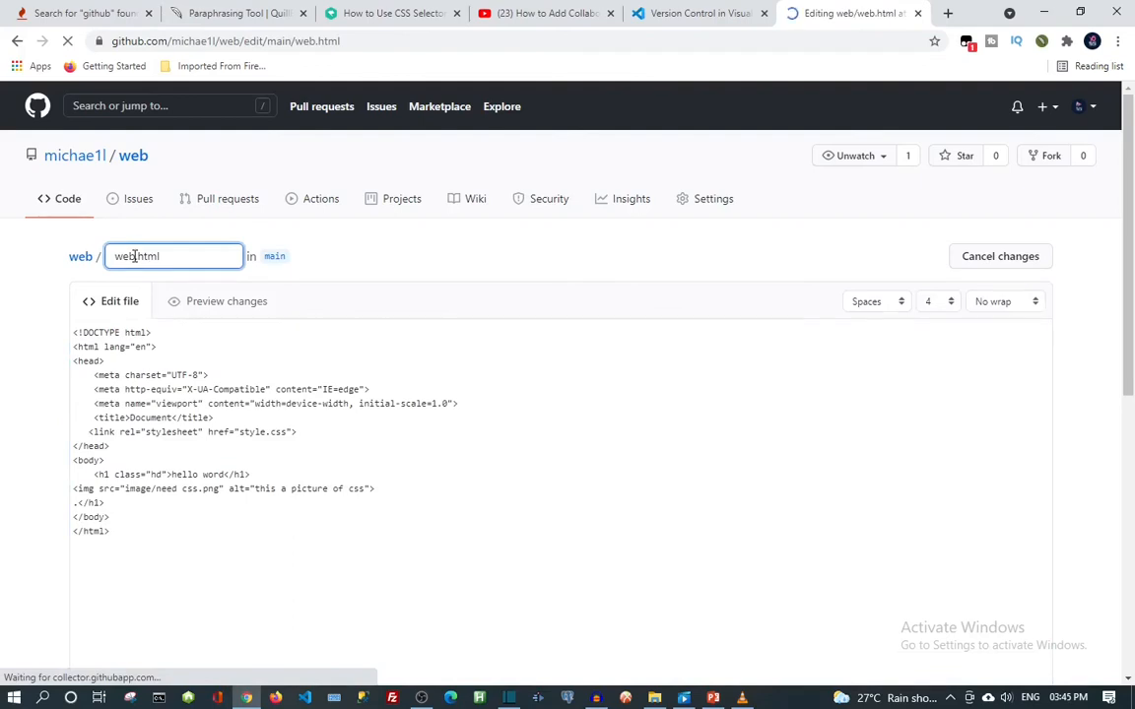
key(BackSpace)
key(BackSpace)
key(BackSpace)
key(BackSpace)
text(index)
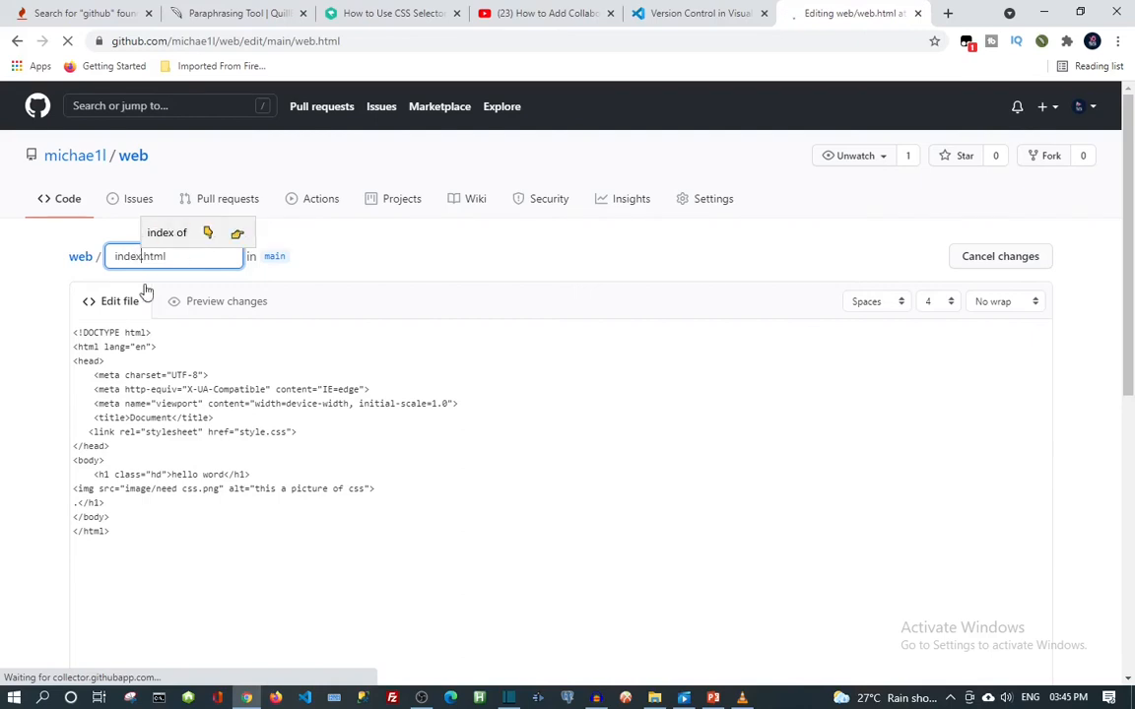
Step: Commit the file rename directly to the main branch with the message "changed named to index"
scroll(570, 448, down, 1)
scroll(569, 449, down, 10)
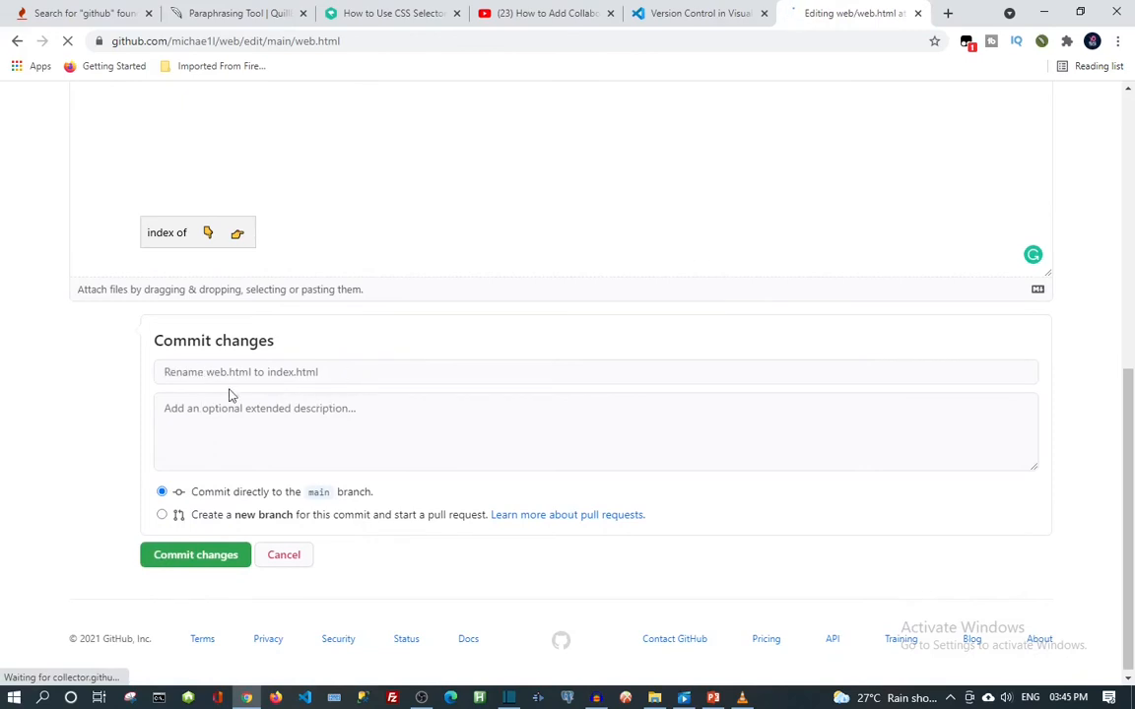
click(254, 373)
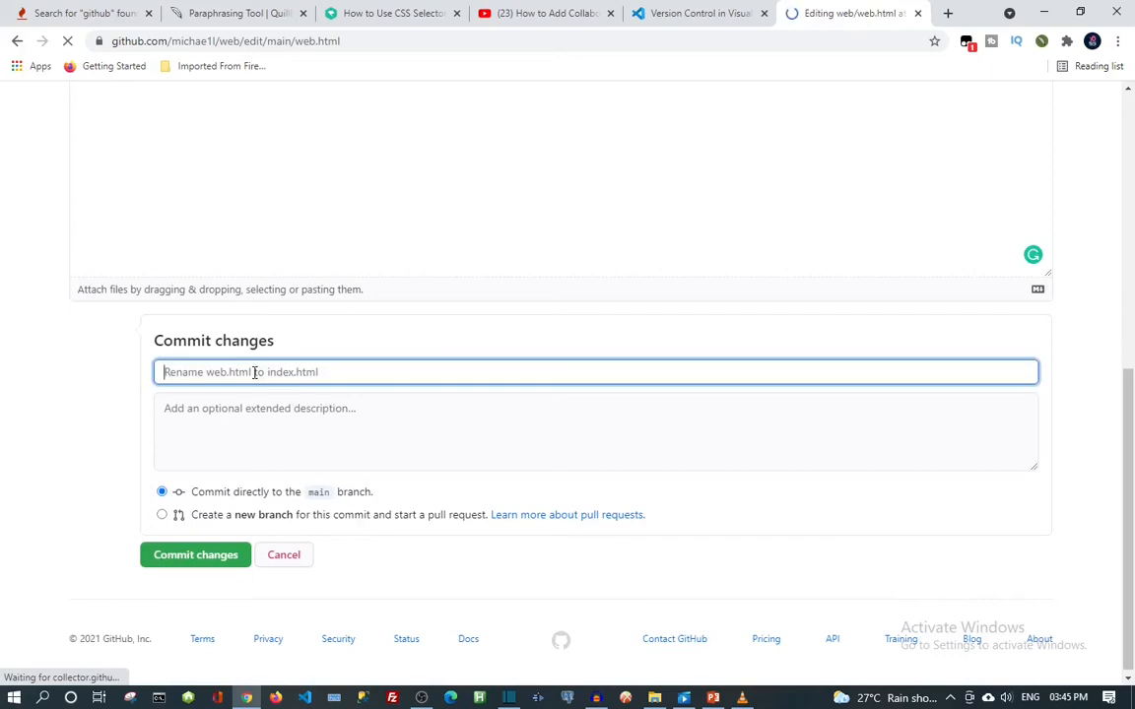
text(ch)
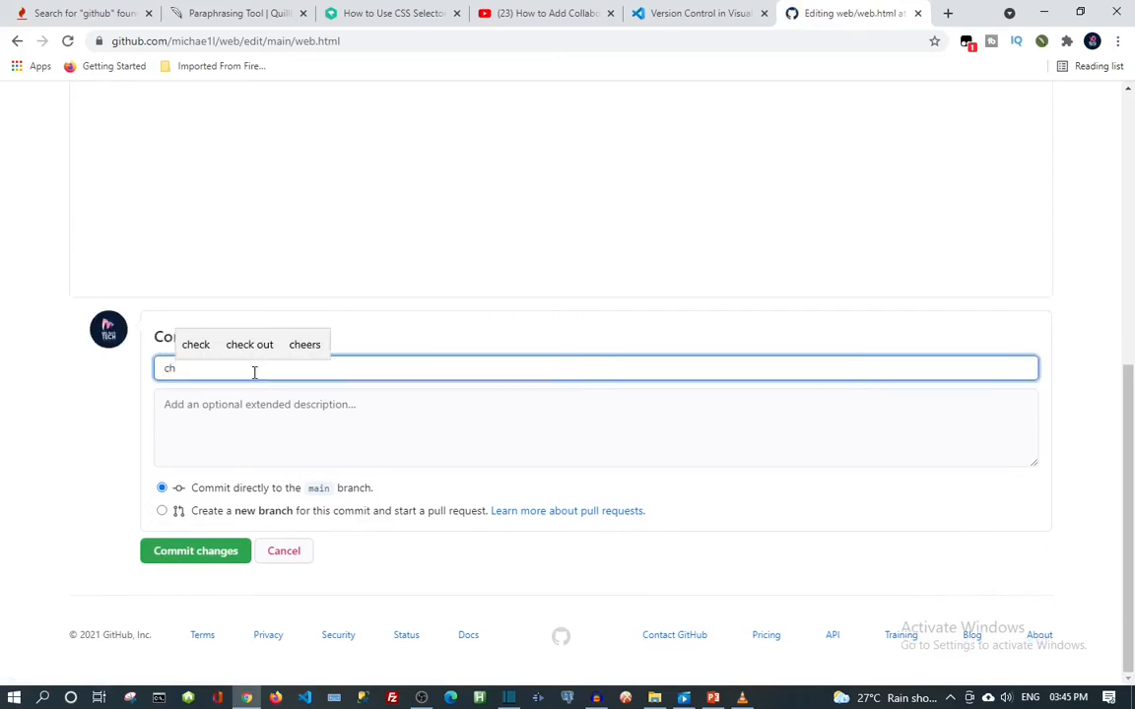
text(anged )
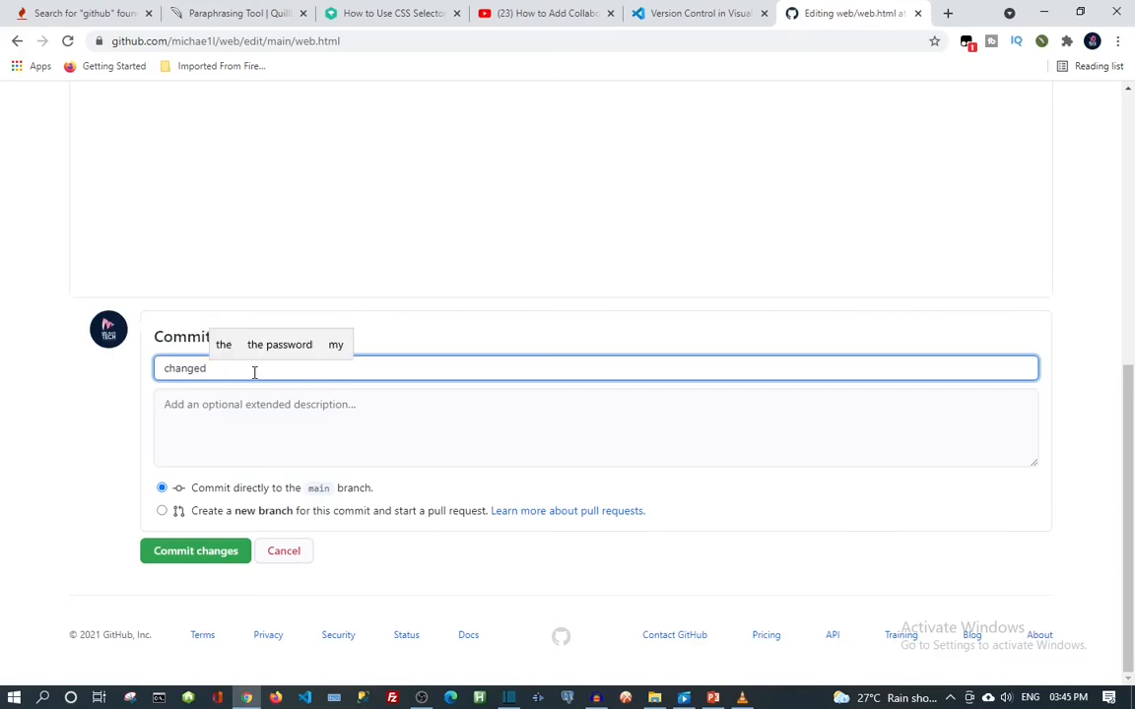
text(nam)
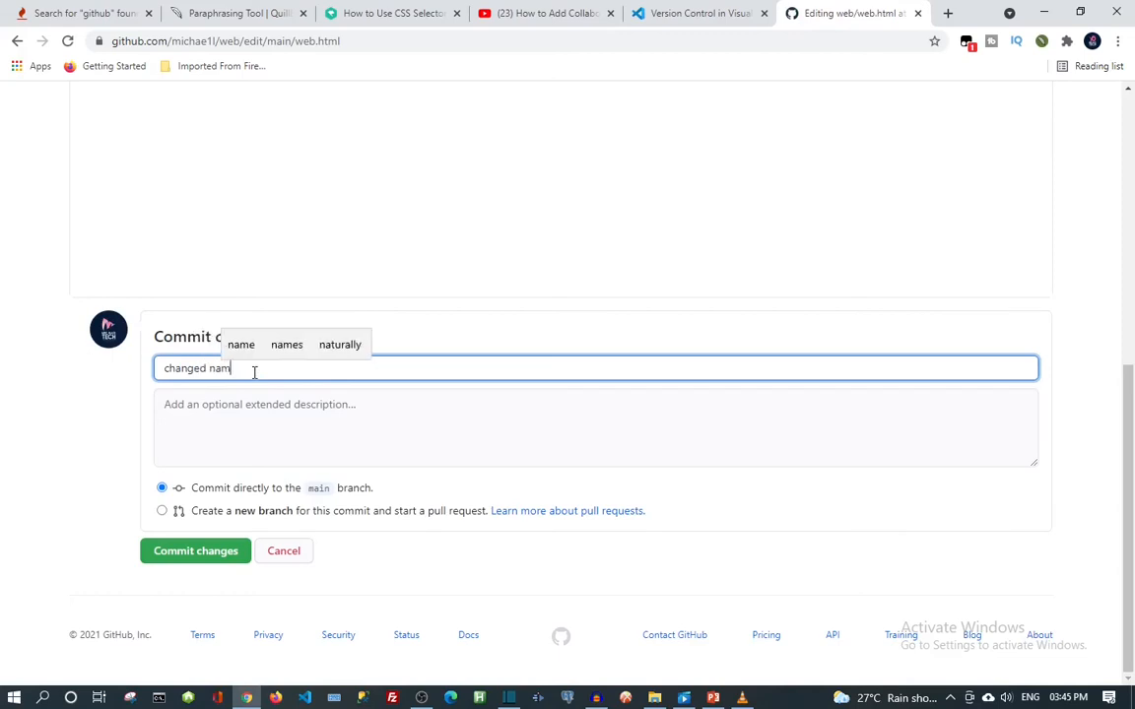
text(ed to)
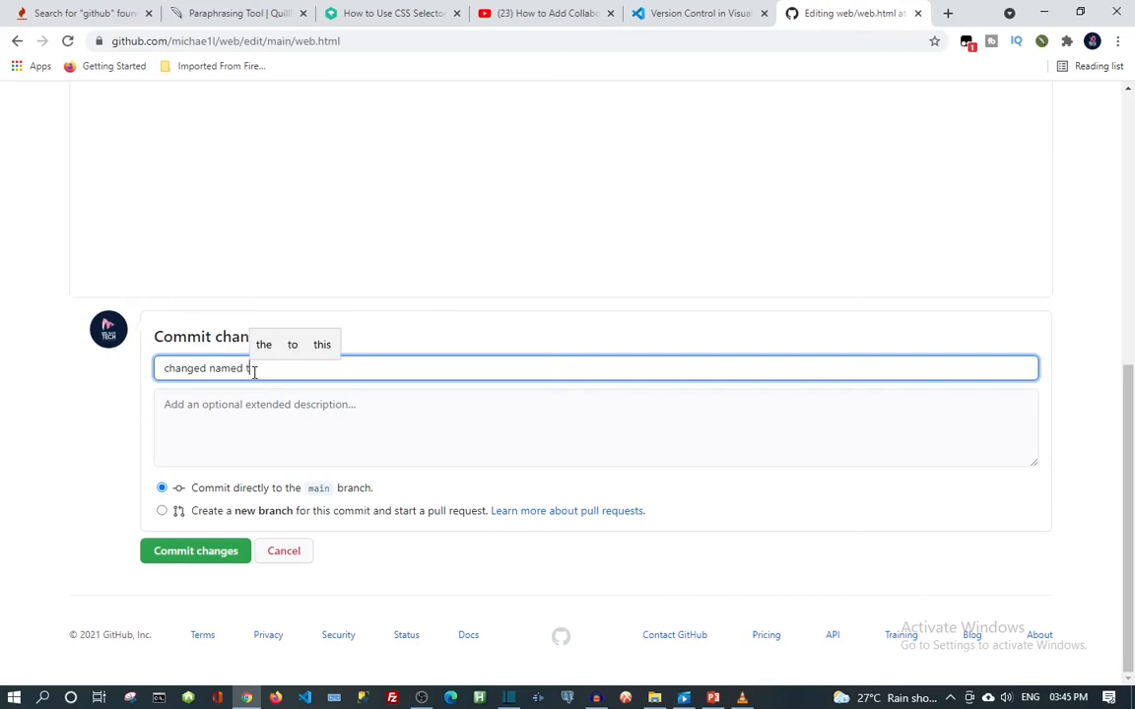
text( in)
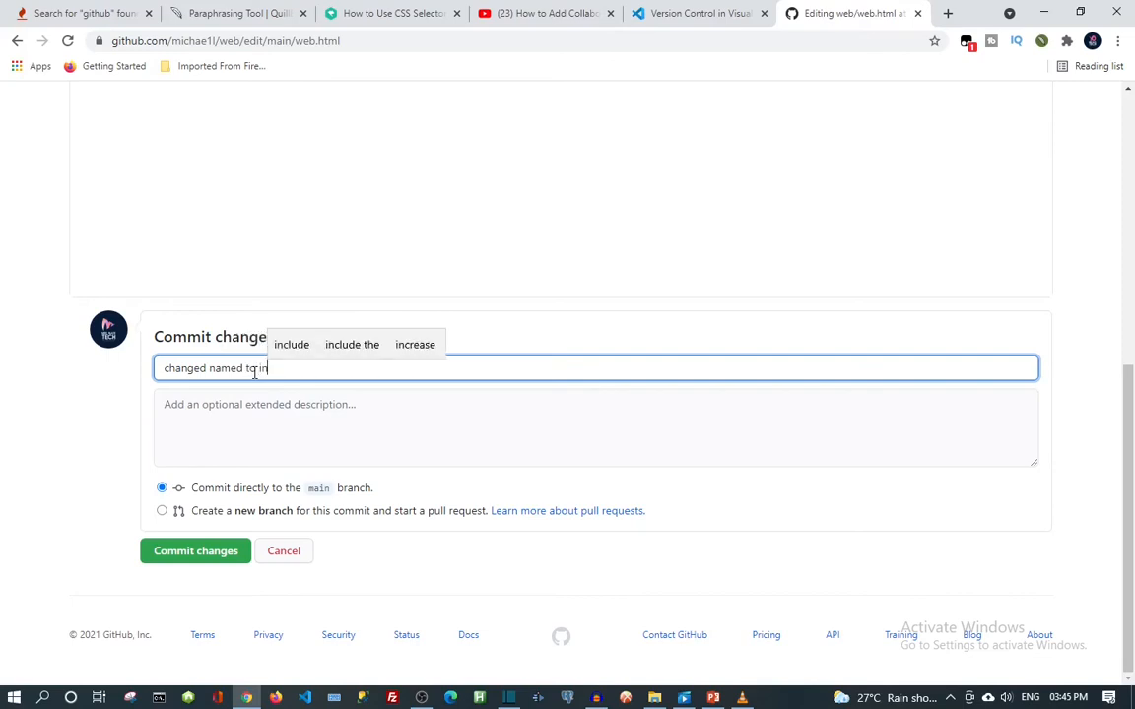
text(de)
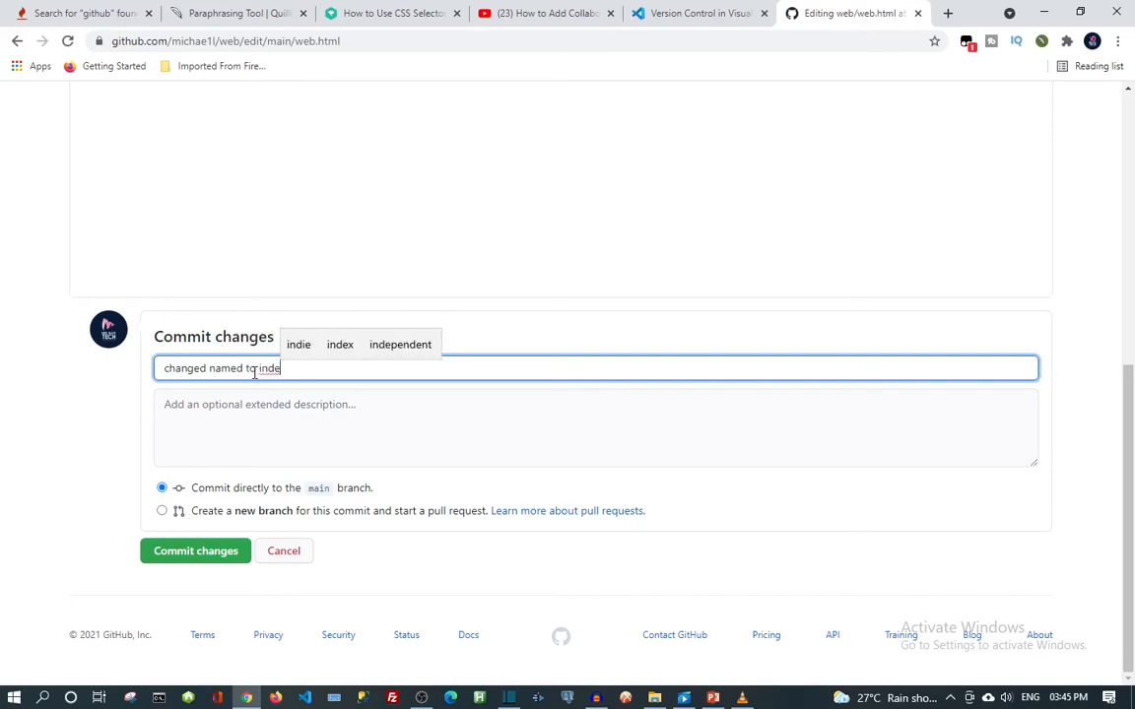
text(x)
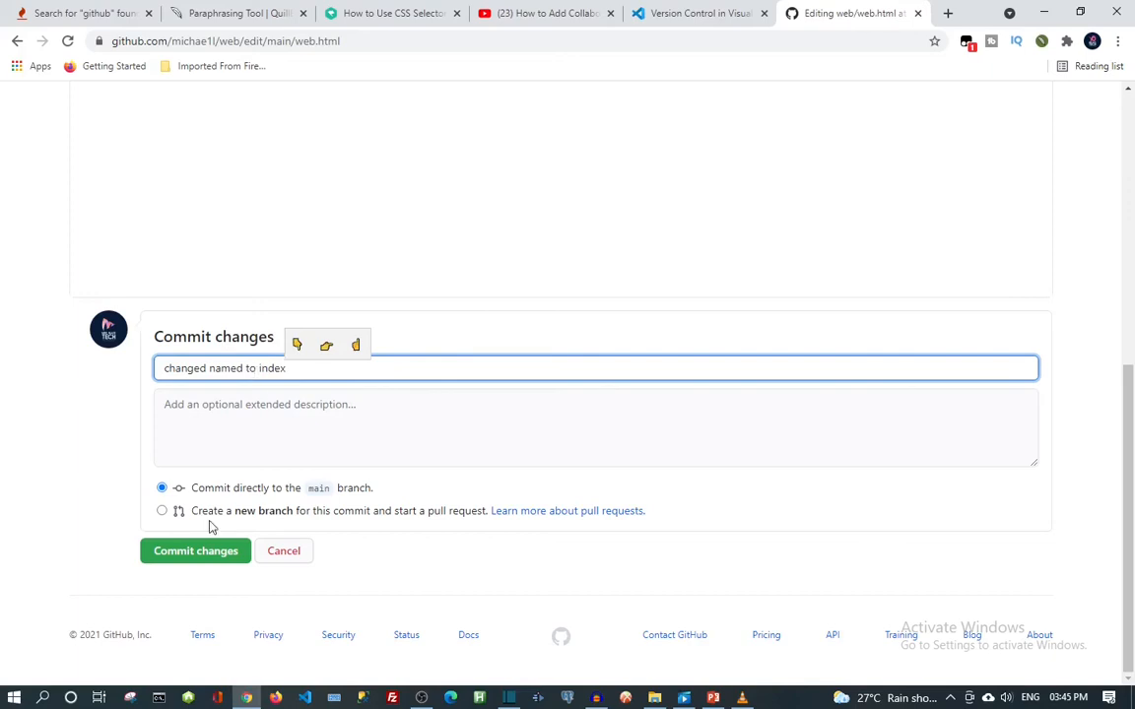
click(190, 561)
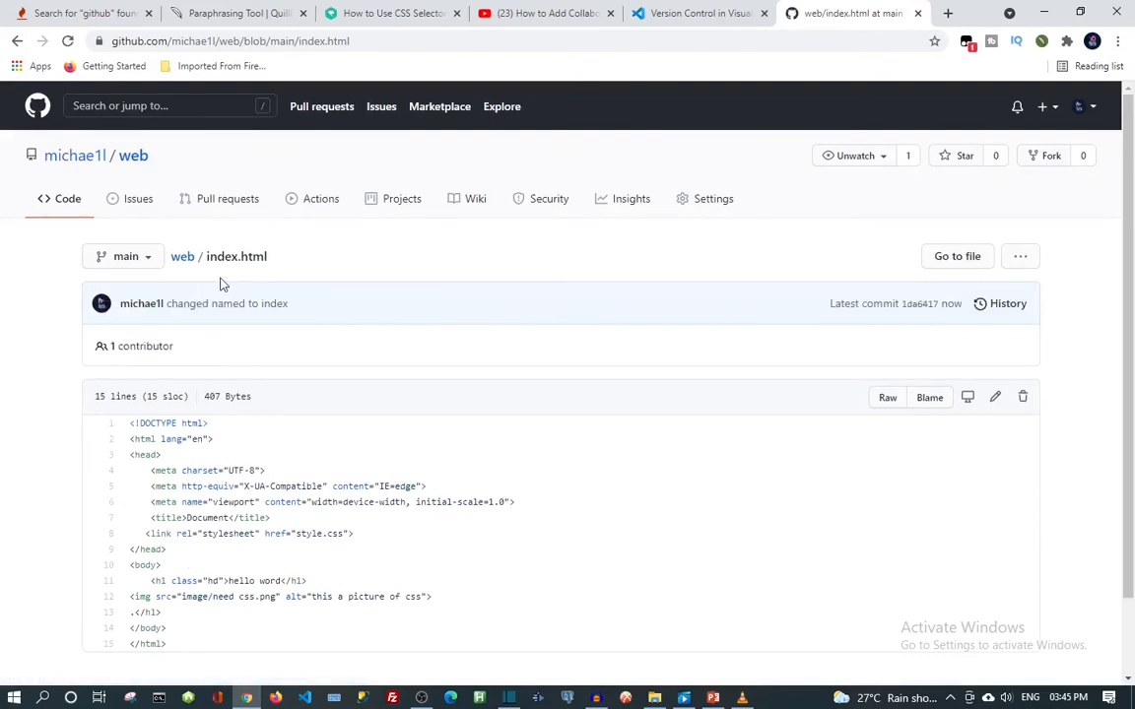
Step: Return to the web repository's GitHub Pages settings and open the published site from its link
click(133, 158)
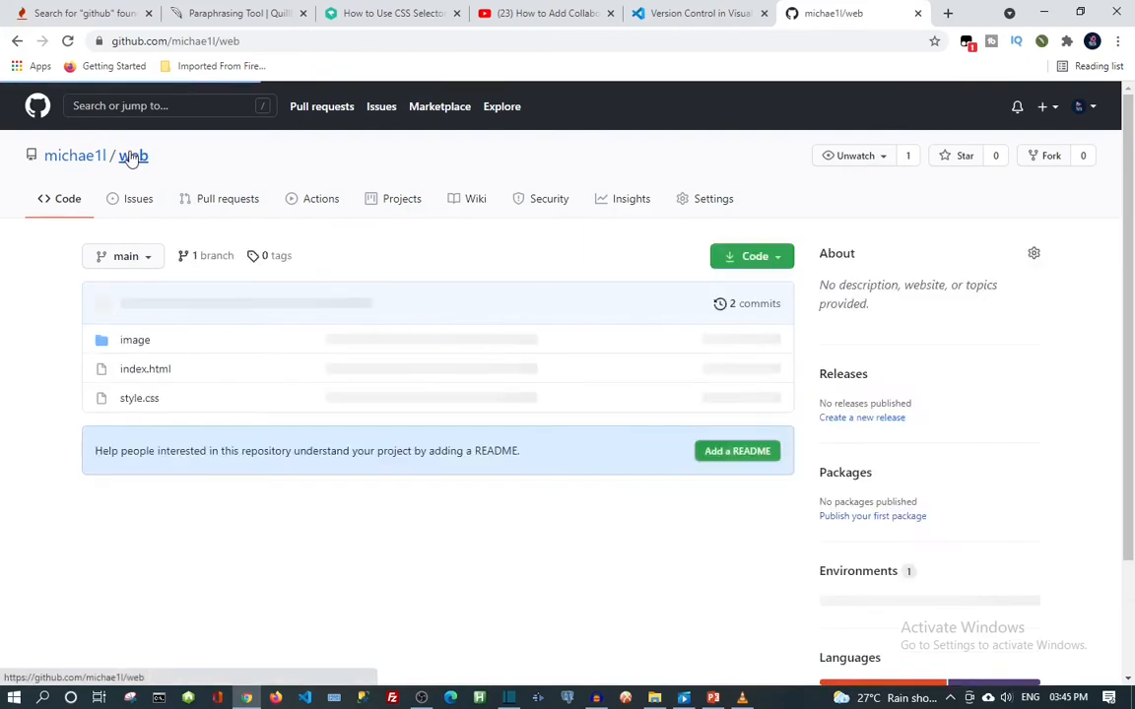
click(708, 203)
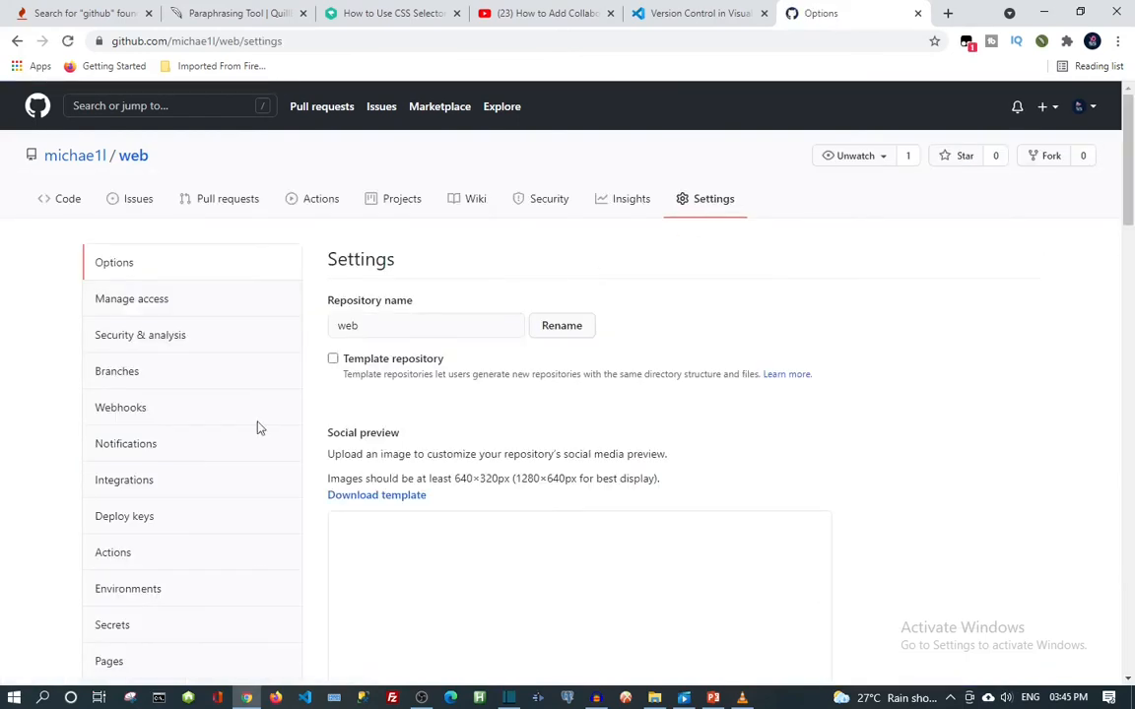
click(146, 664)
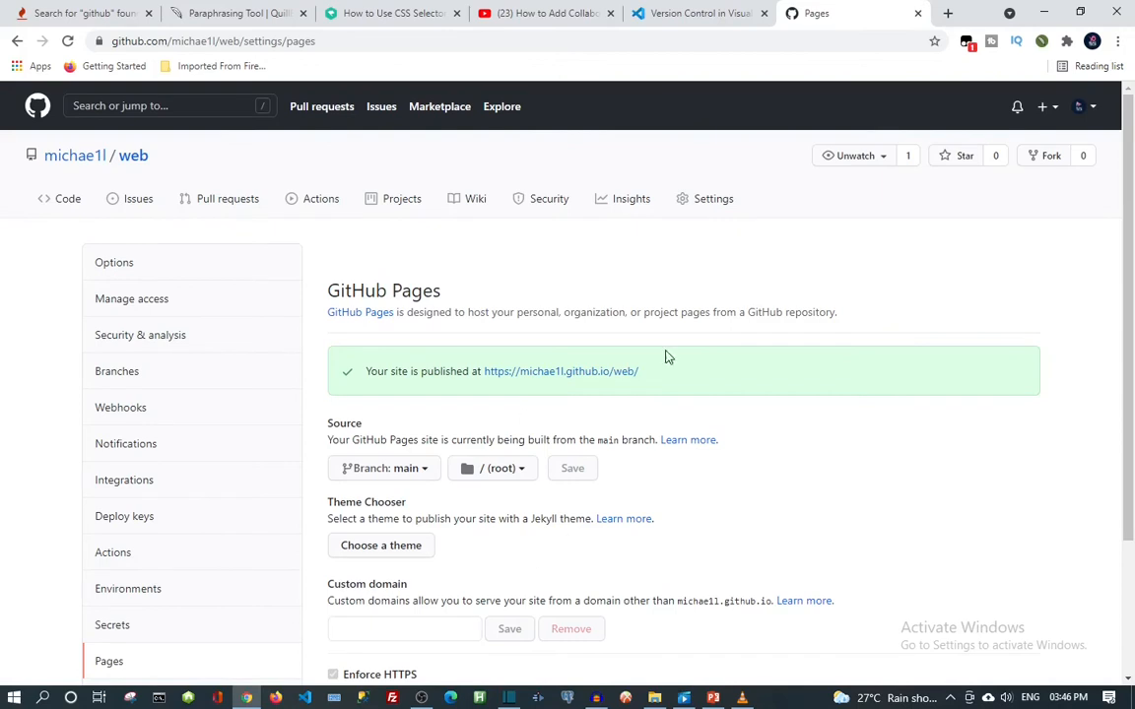
click(580, 380)
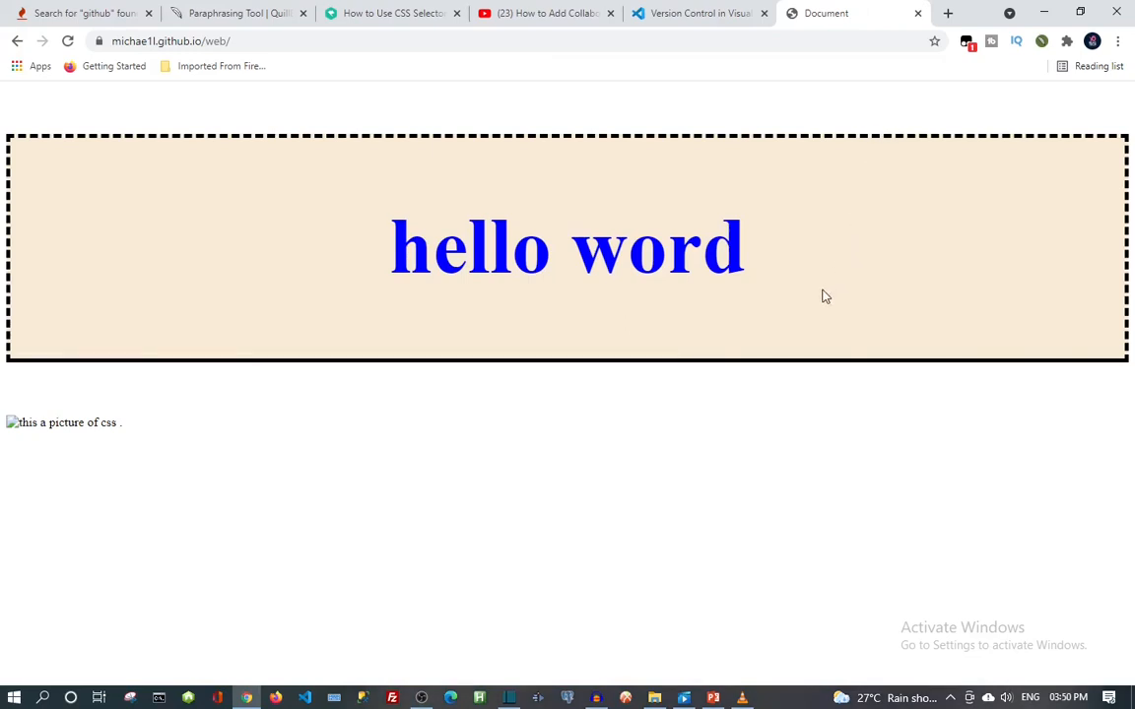
Step: Highlight the published site's web address from the domain through /web/
click(376, 40)
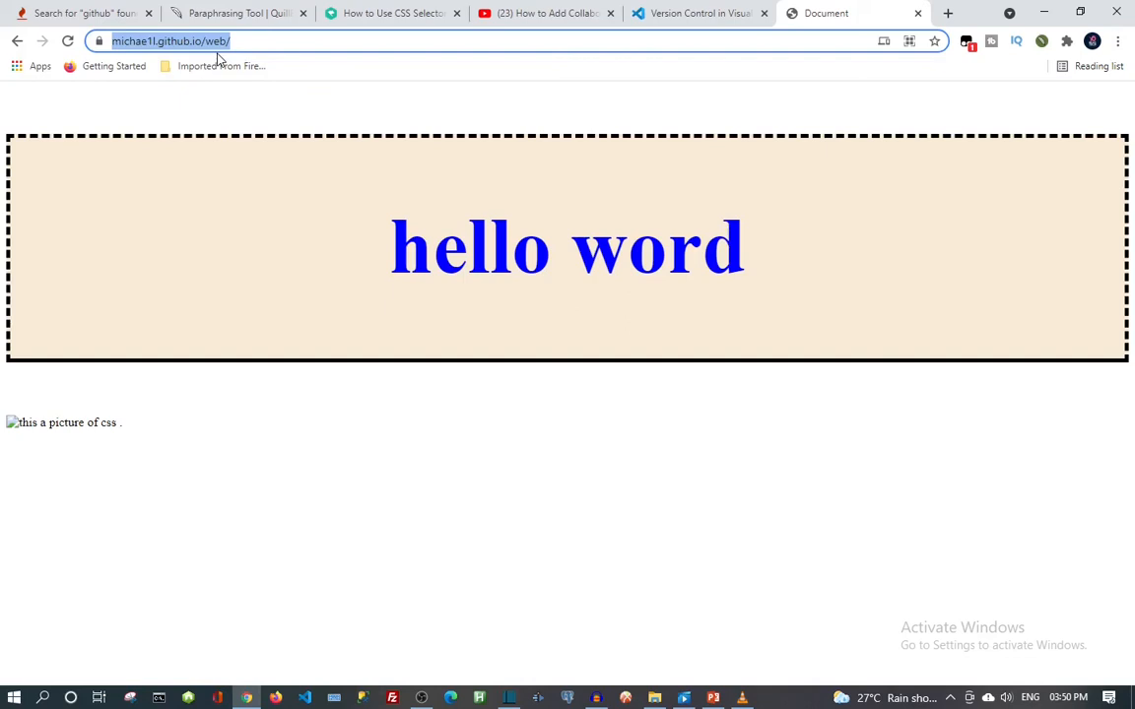
click(253, 41)
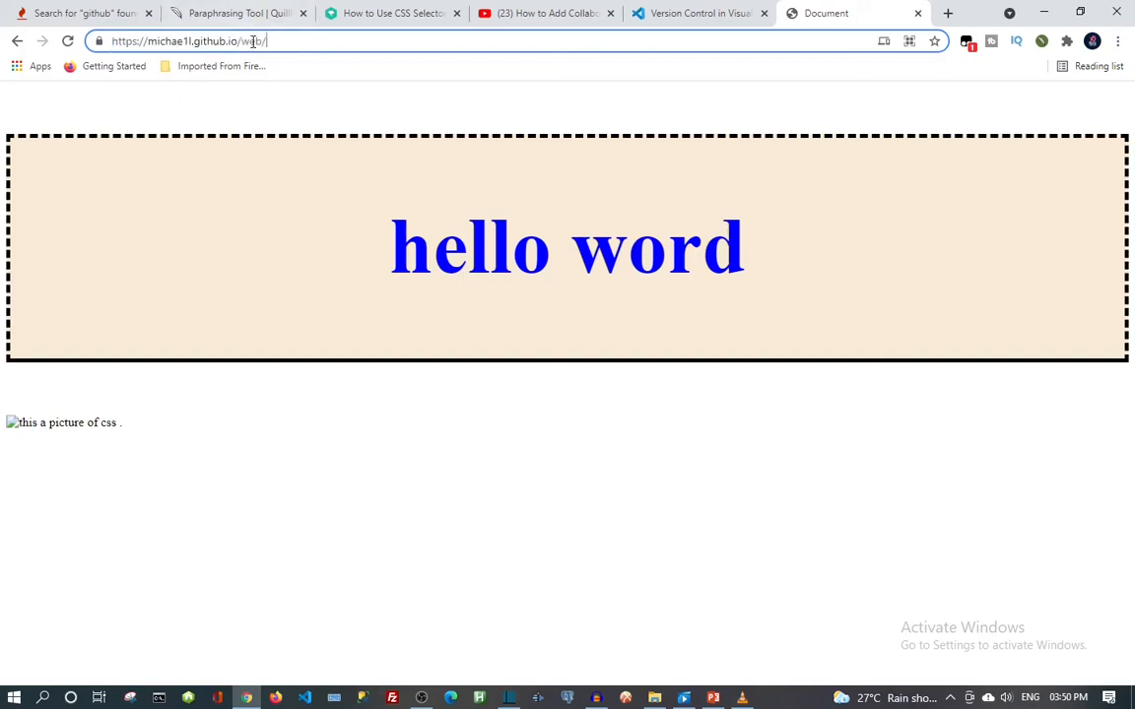
drag(268, 40, 155, 41)
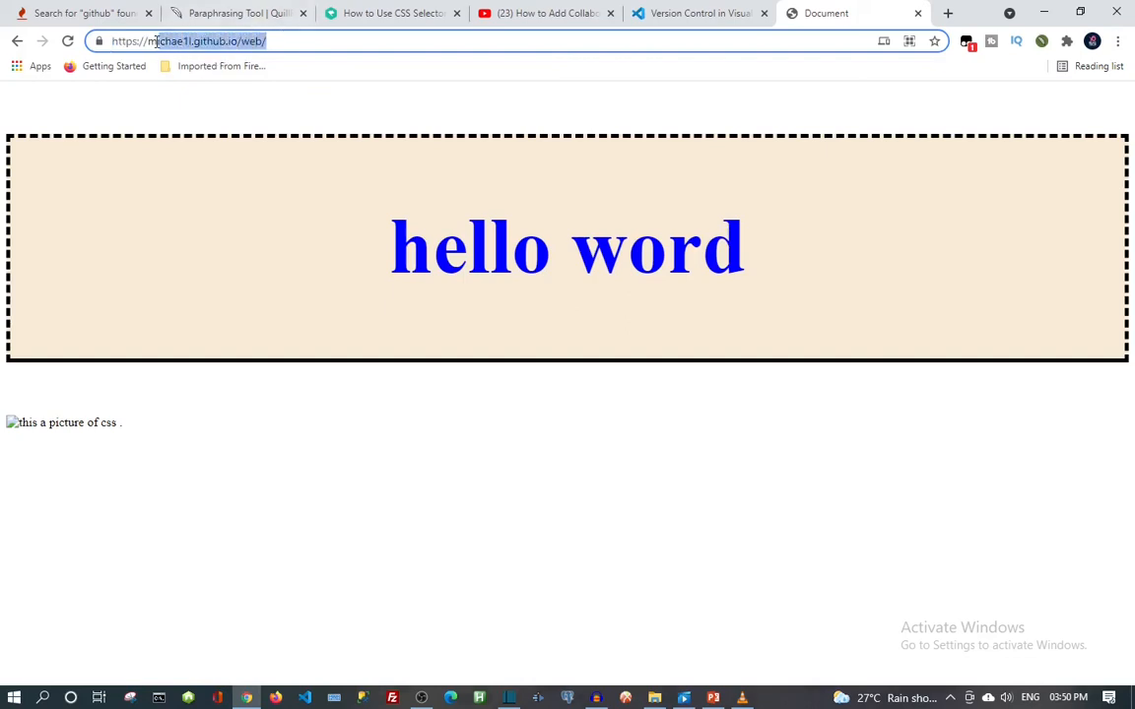